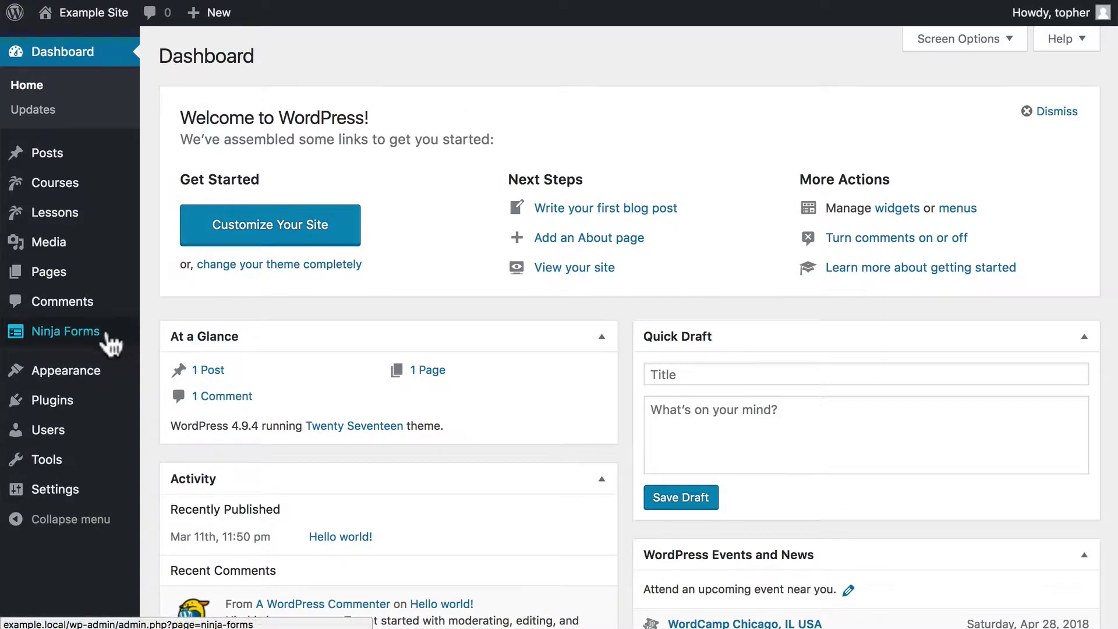
Select the Contact Me form's [ninja_form id=1] shortcode in the Ninja Forms forms list
click(90, 342)
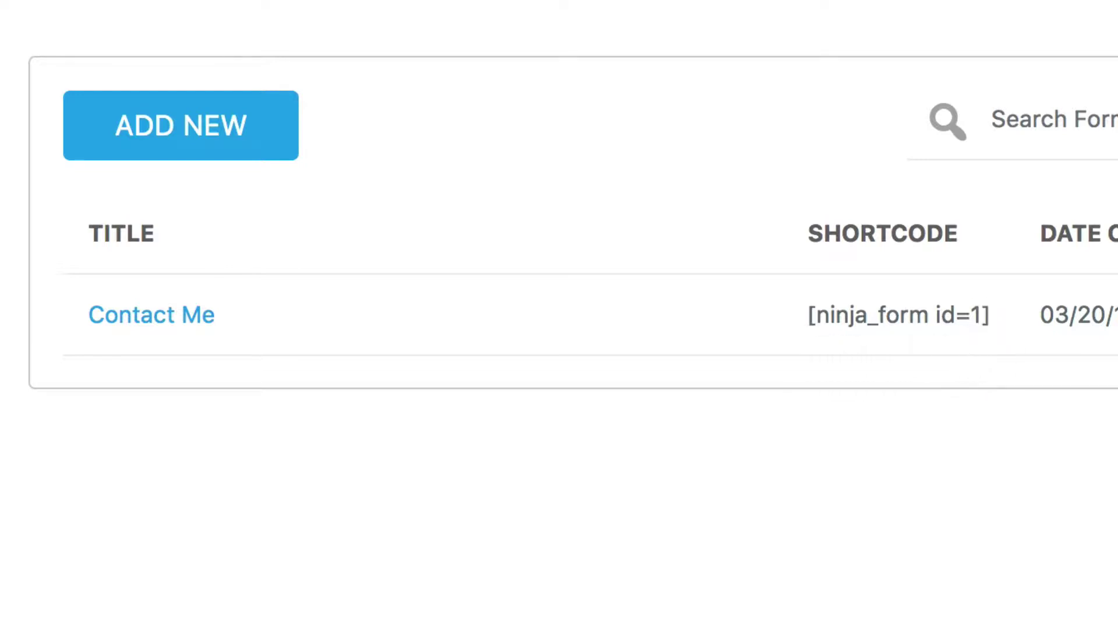
double_click(872, 314)
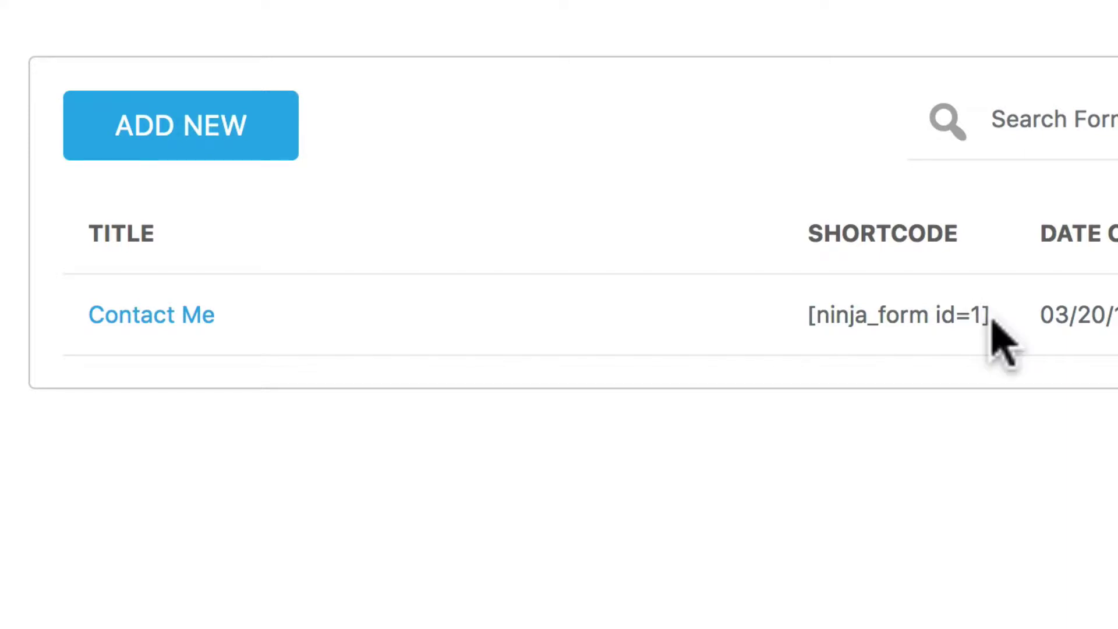
drag(991, 319, 803, 318)
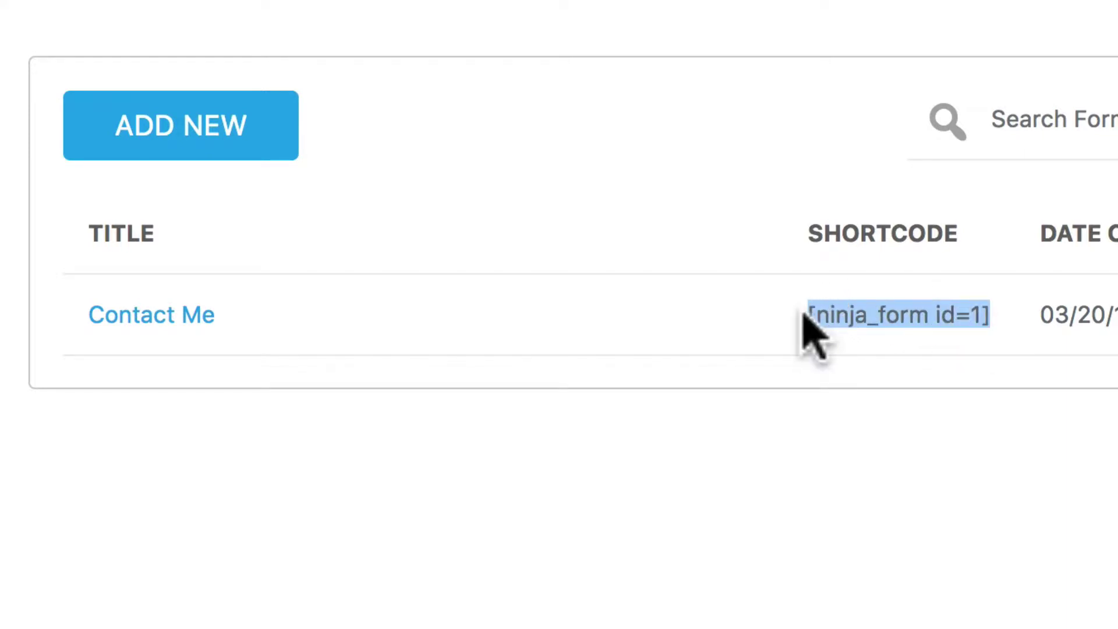
Add [ninja_form id=1] on a new line below the Hello world! post's welcome text
click(769, 299)
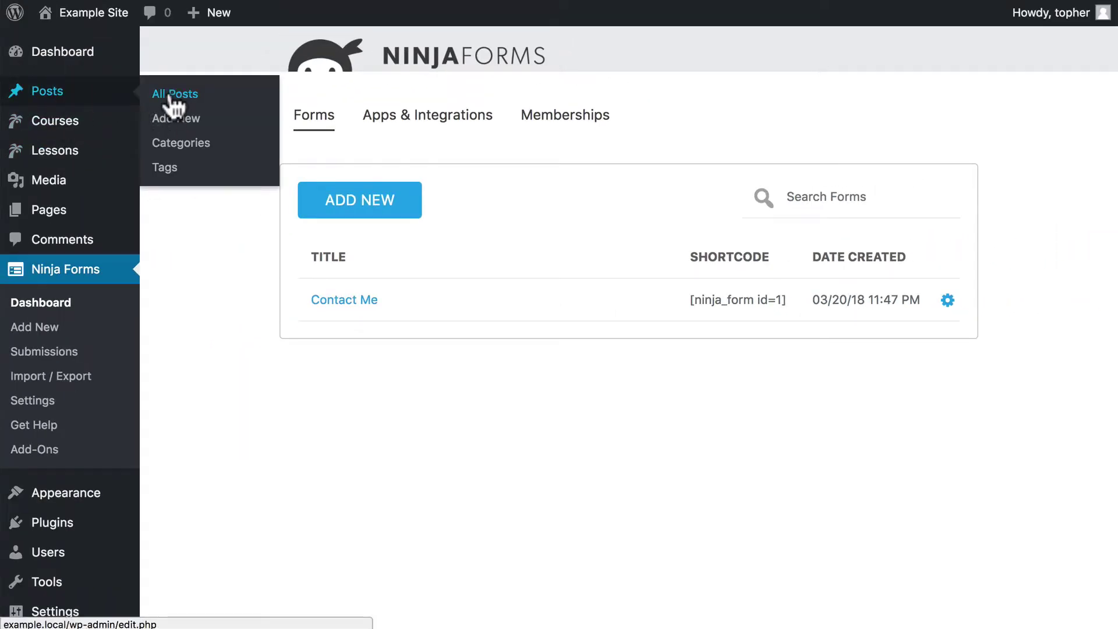
click(168, 95)
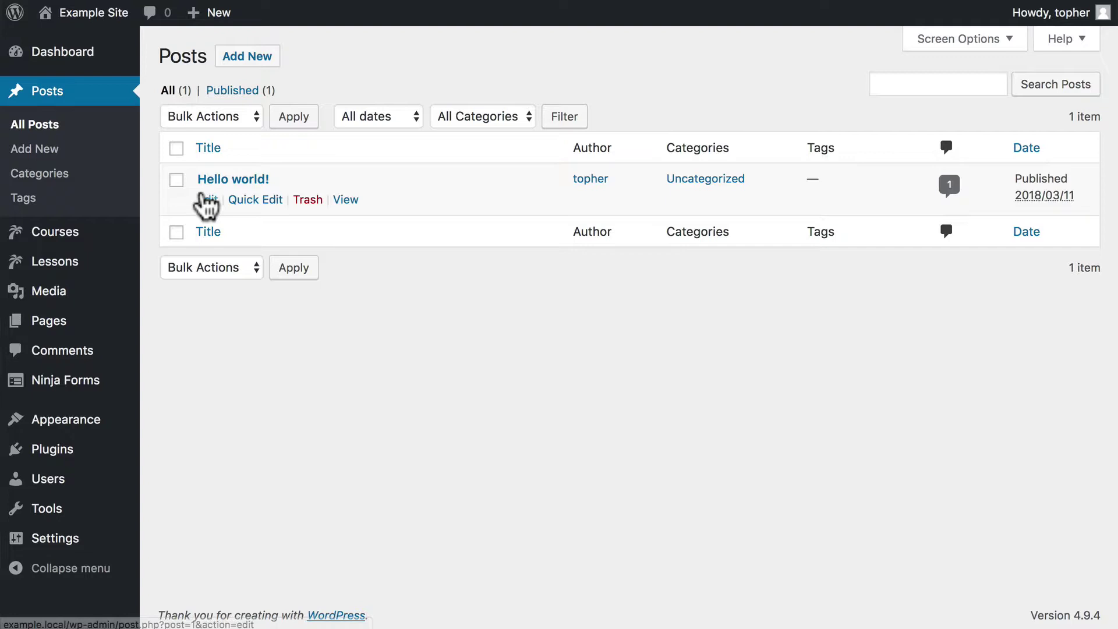
click(206, 200)
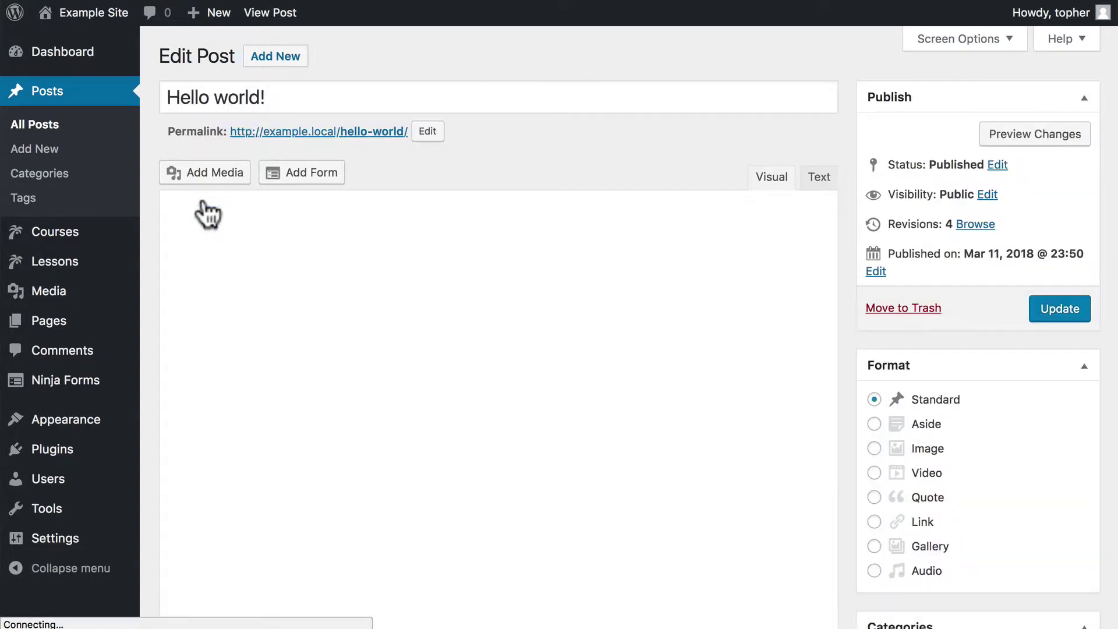
click(258, 321)
key(Return)
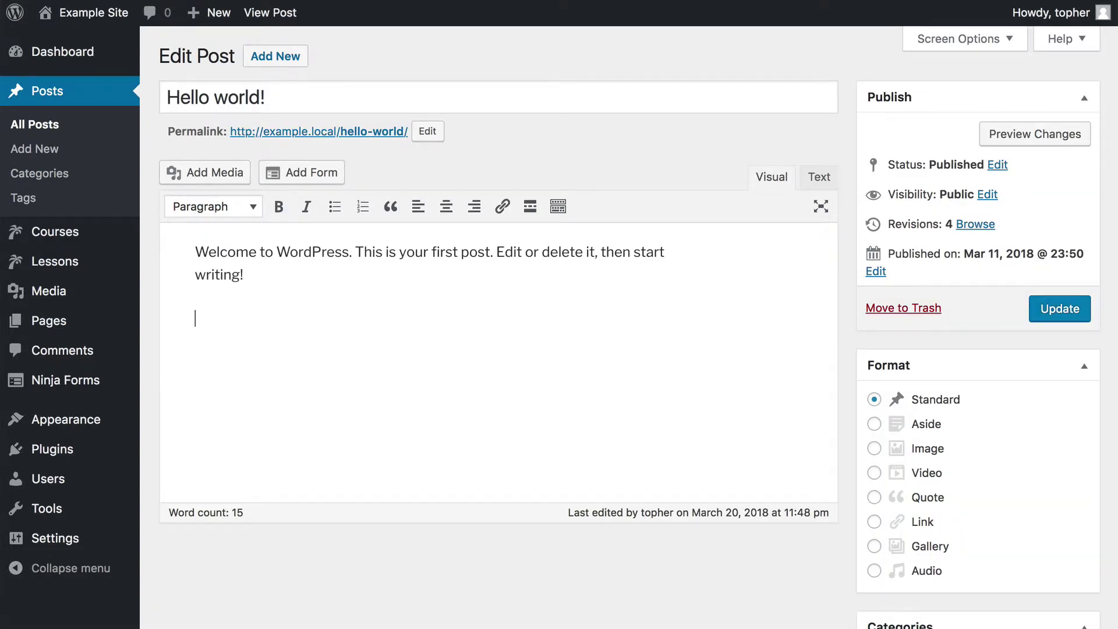
text([ninja_form id=1])
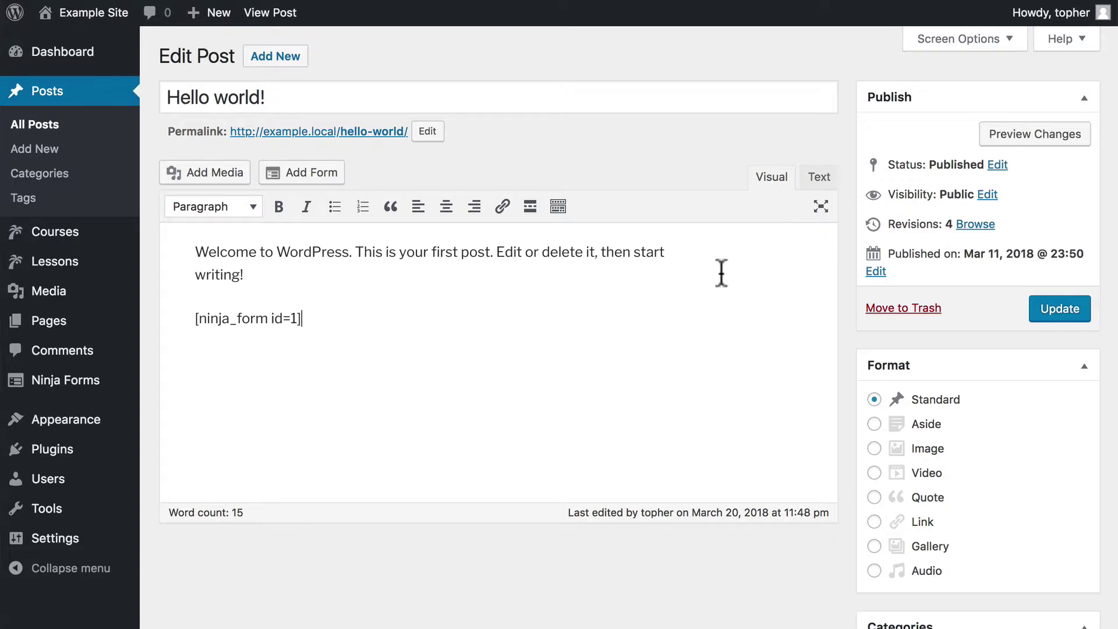
Update the post, then check it in the Text view and return to Visual
click(1054, 306)
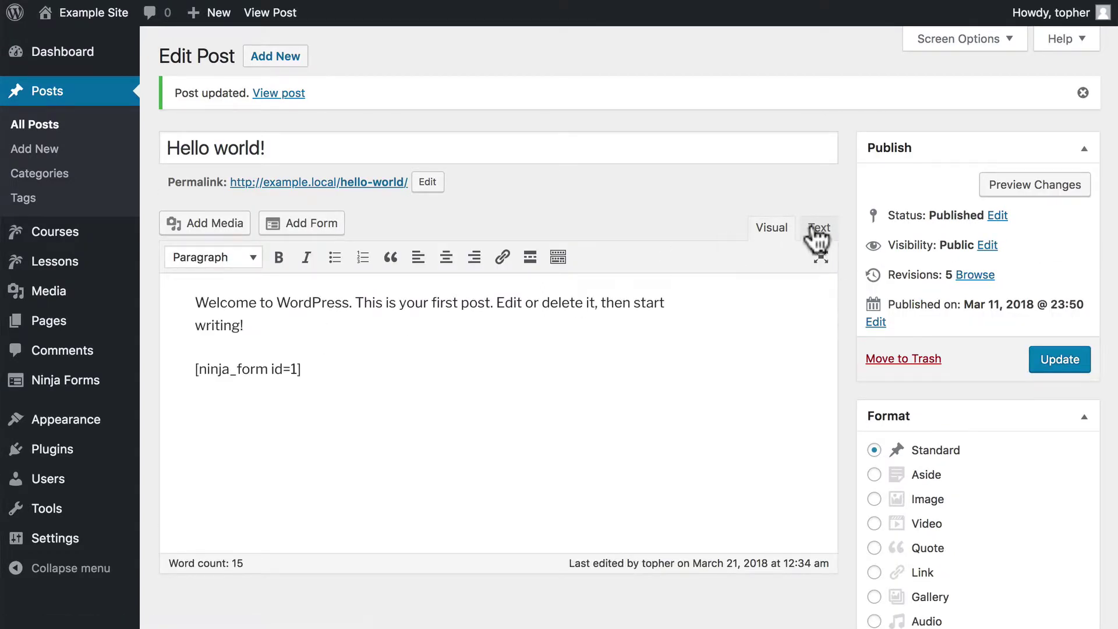
click(818, 230)
click(774, 230)
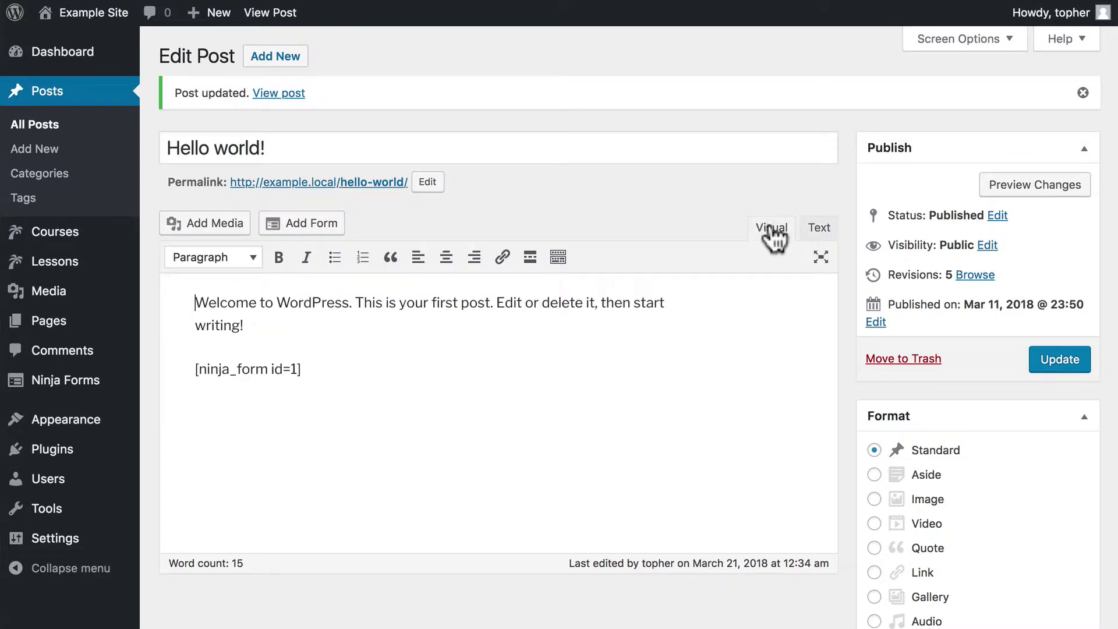
drag(358, 185, 377, 9)
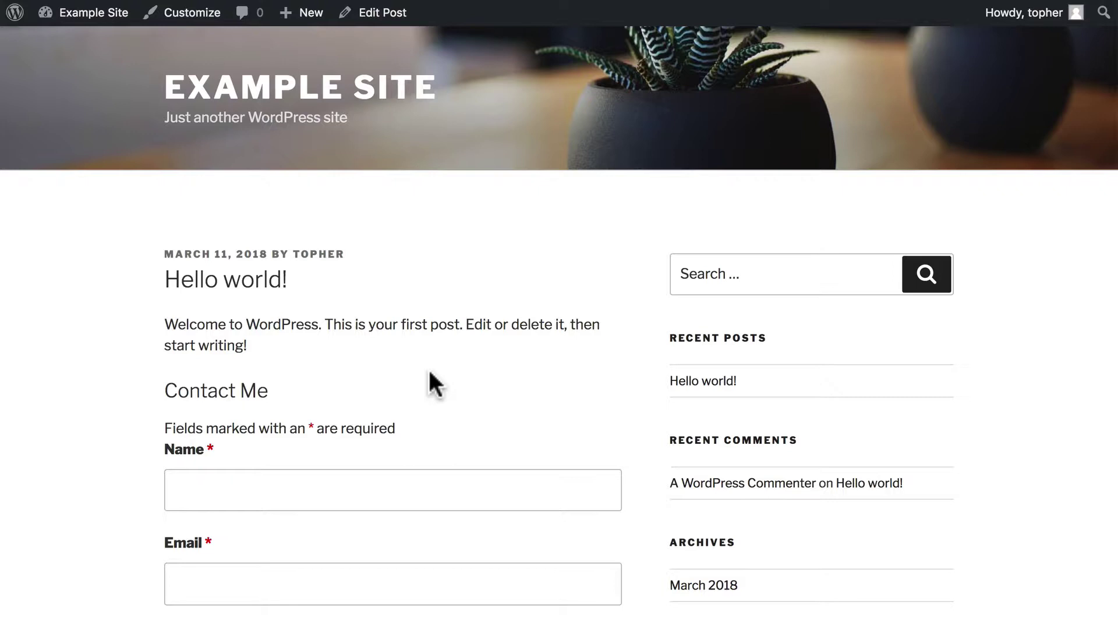
scroll(429, 376, down, 3)
scroll(429, 376, down, 2)
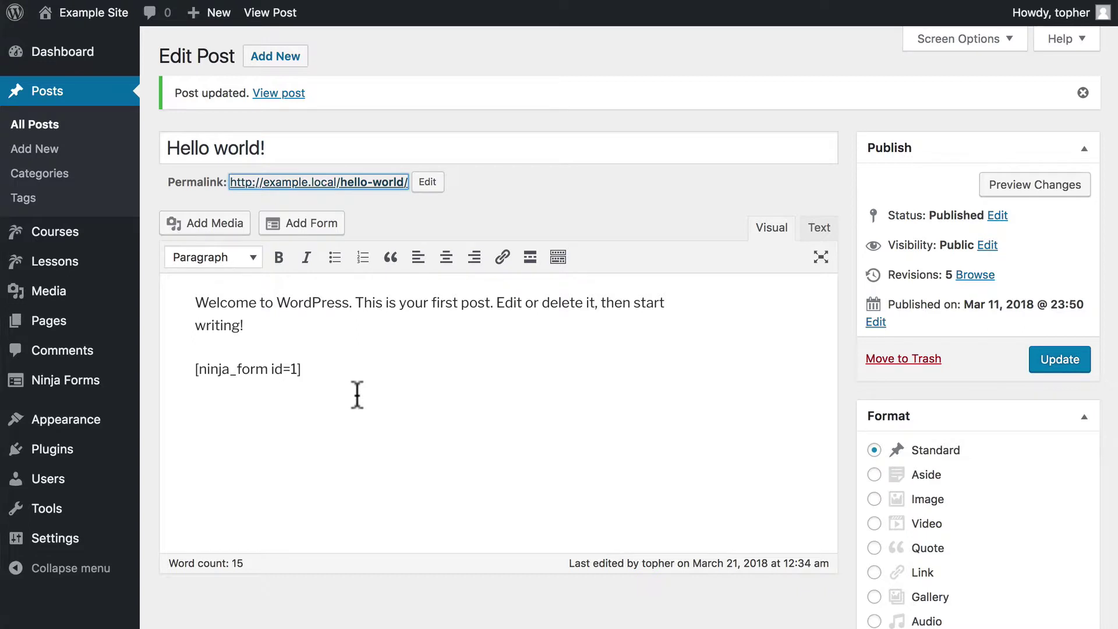
Replace the typed shortcode with the Contact Me form inserted from the form picker
triple_click(312, 368)
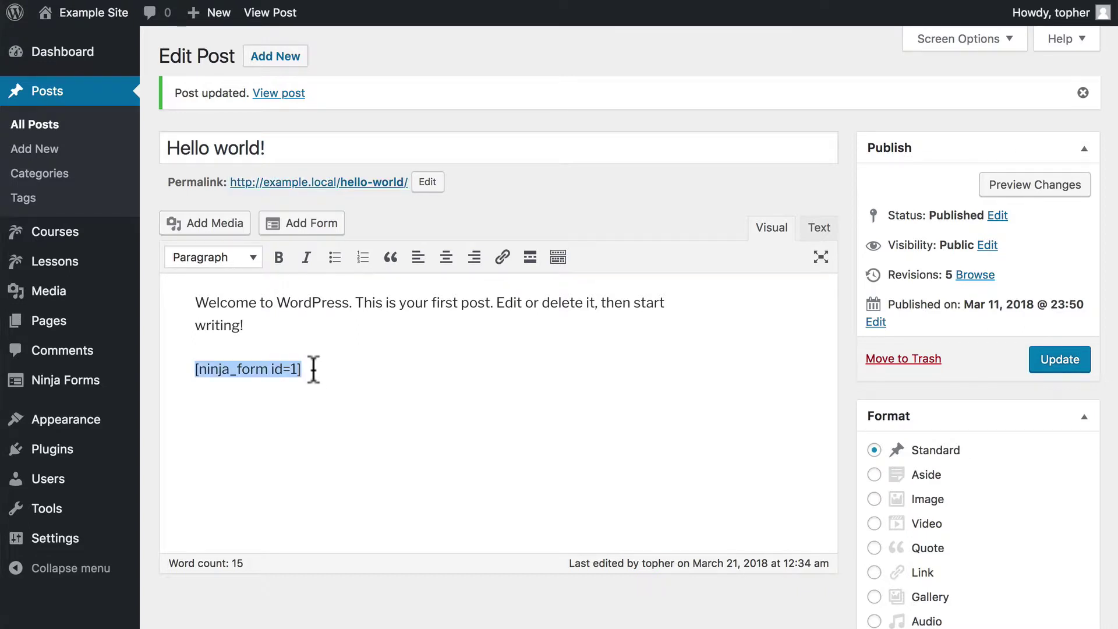
key(Delete)
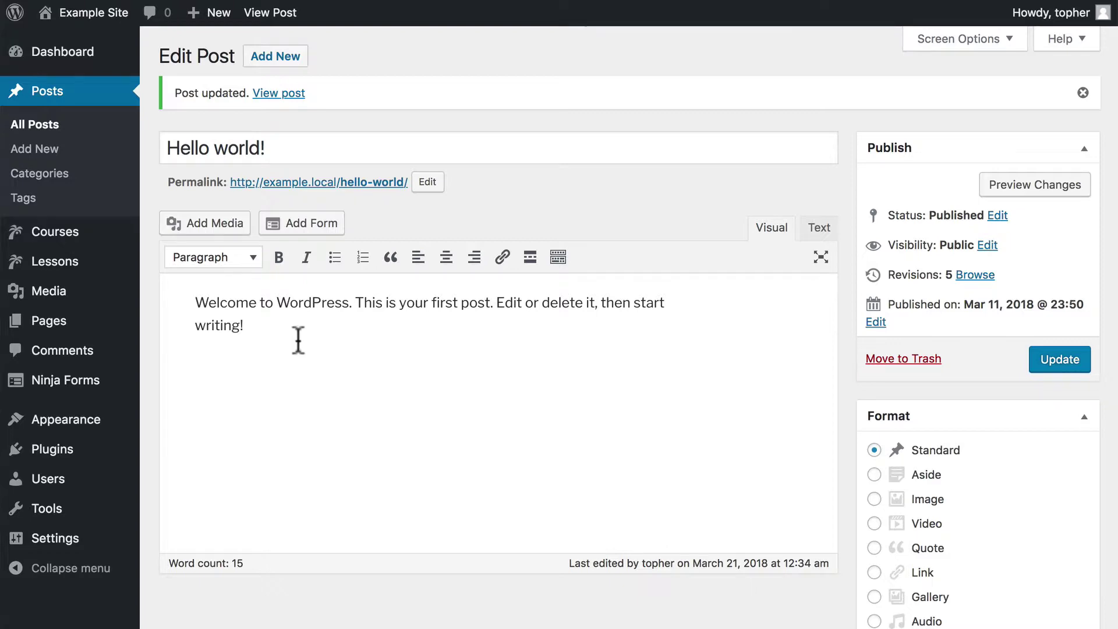
click(309, 225)
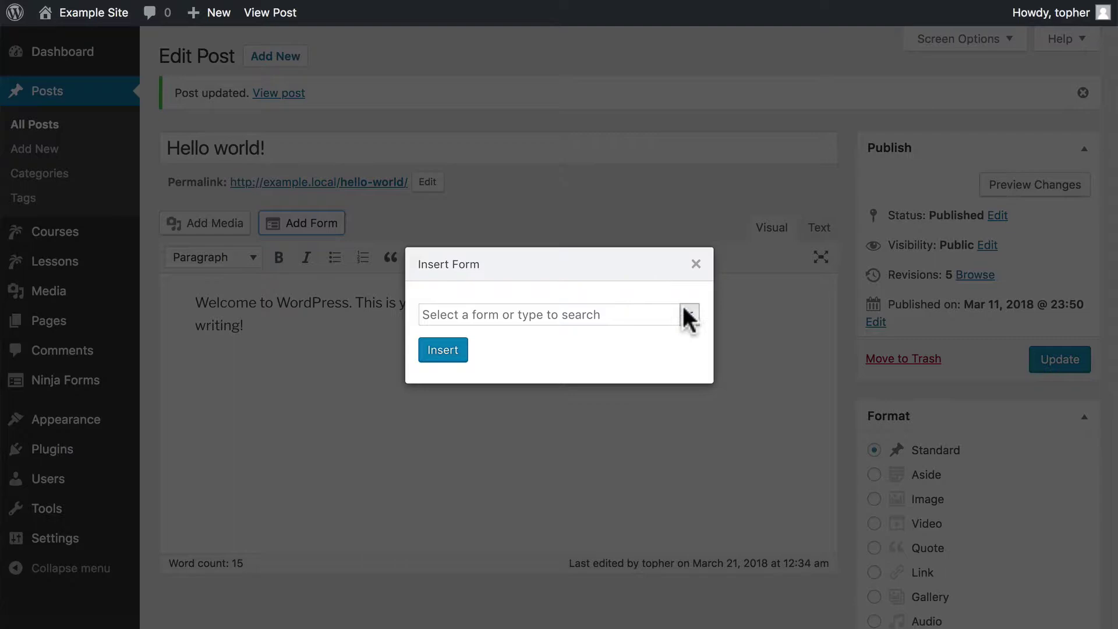
click(685, 310)
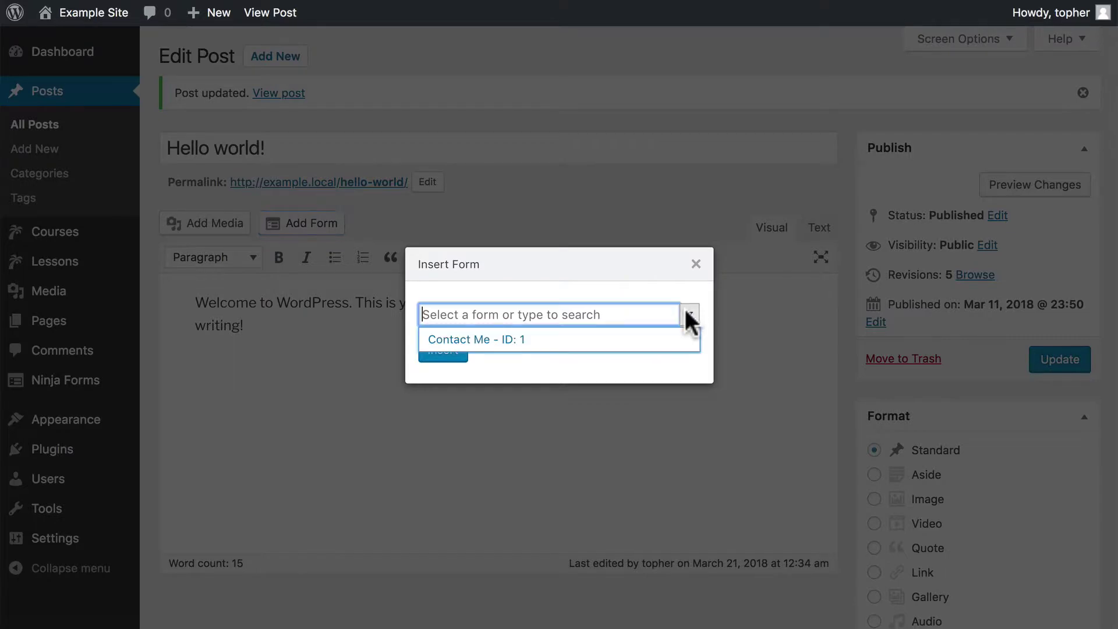
click(534, 341)
click(453, 356)
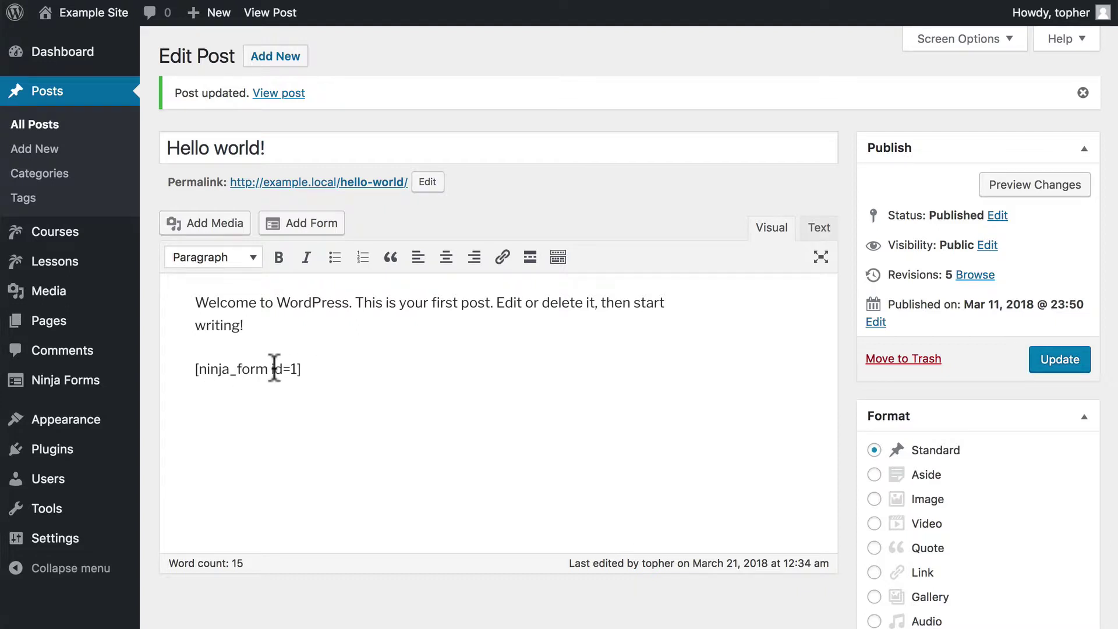
Swap the form shortcode for a gallery of two butterfly, garden and dahlia images
triple_click(314, 369)
key(BackSpace)
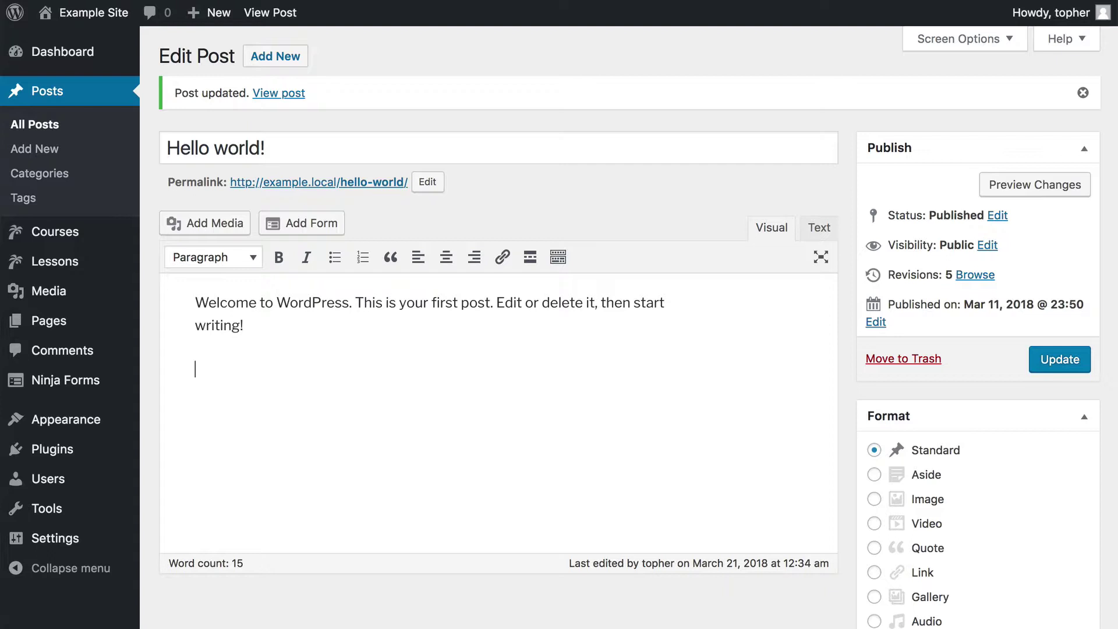
click(212, 224)
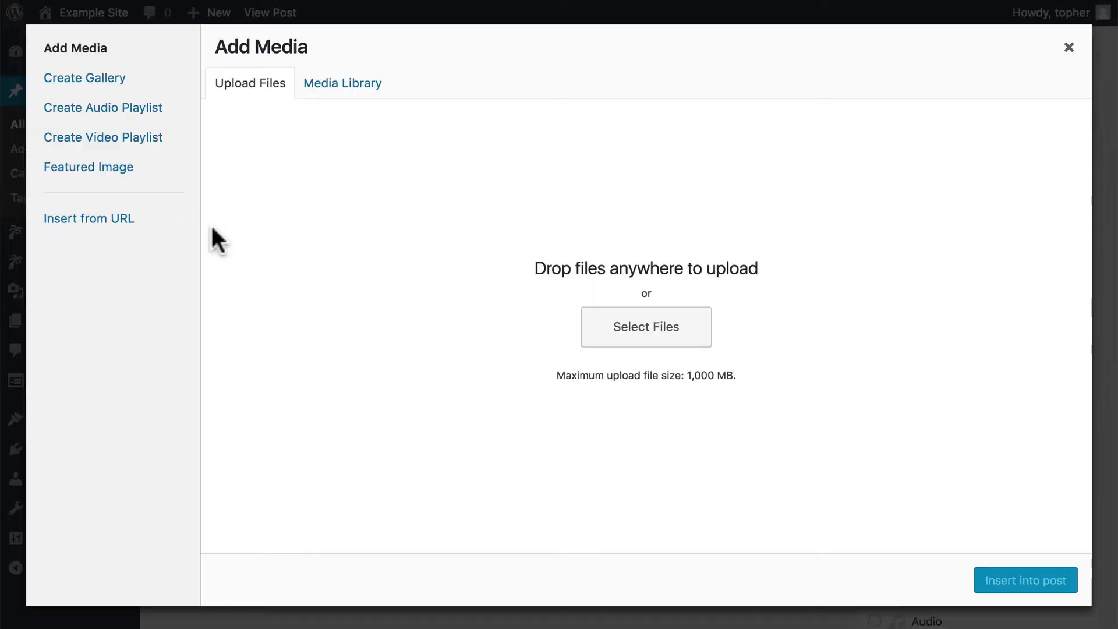
click(96, 79)
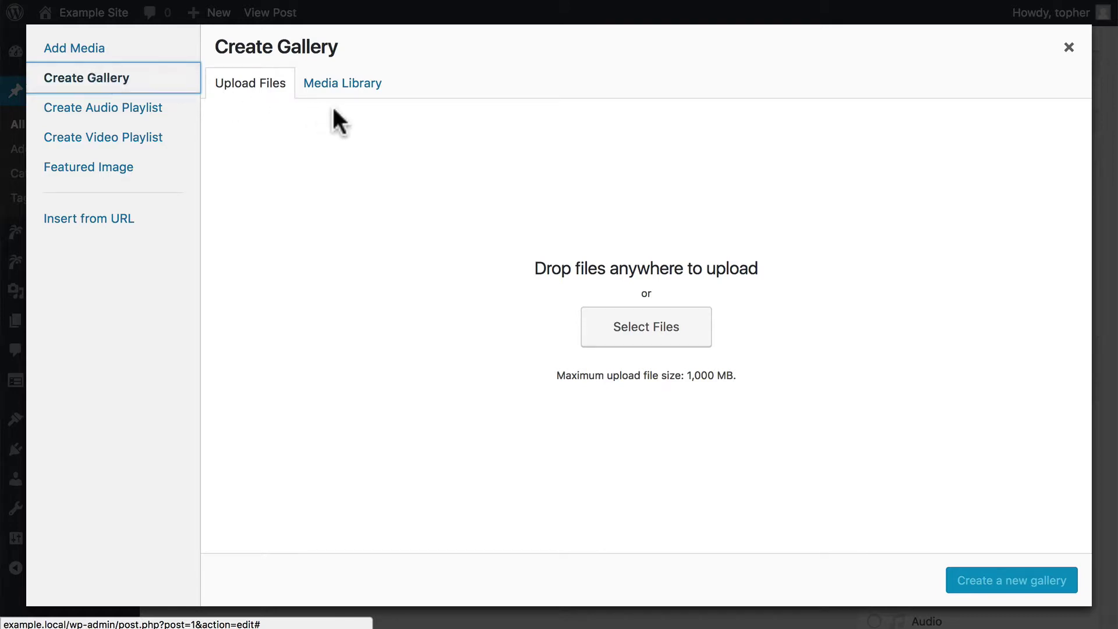
click(346, 87)
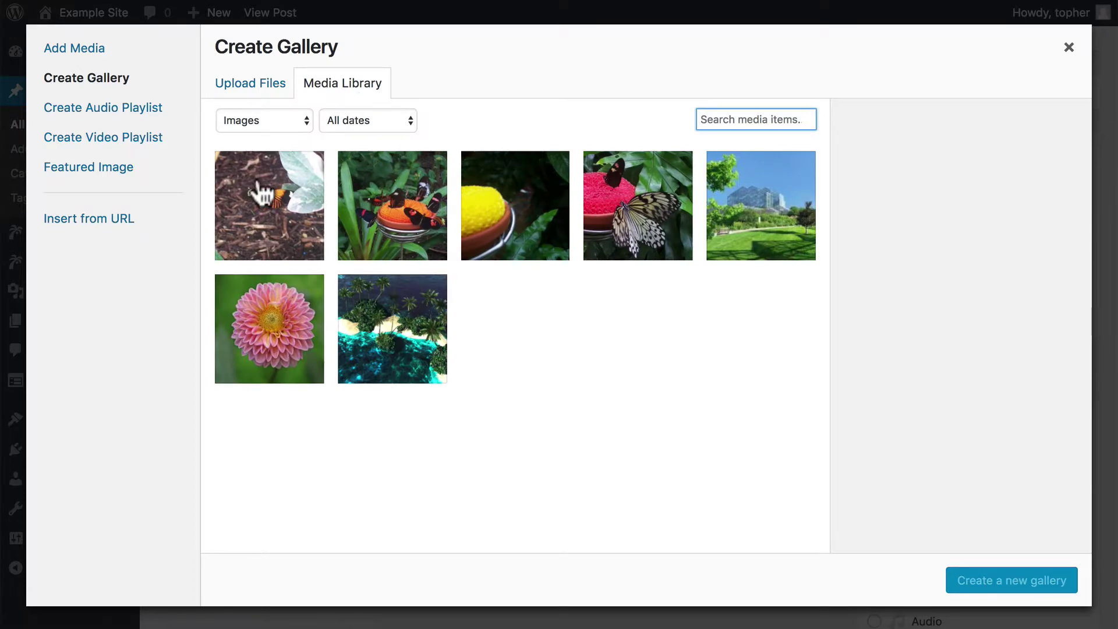
click(260, 191)
click(384, 208)
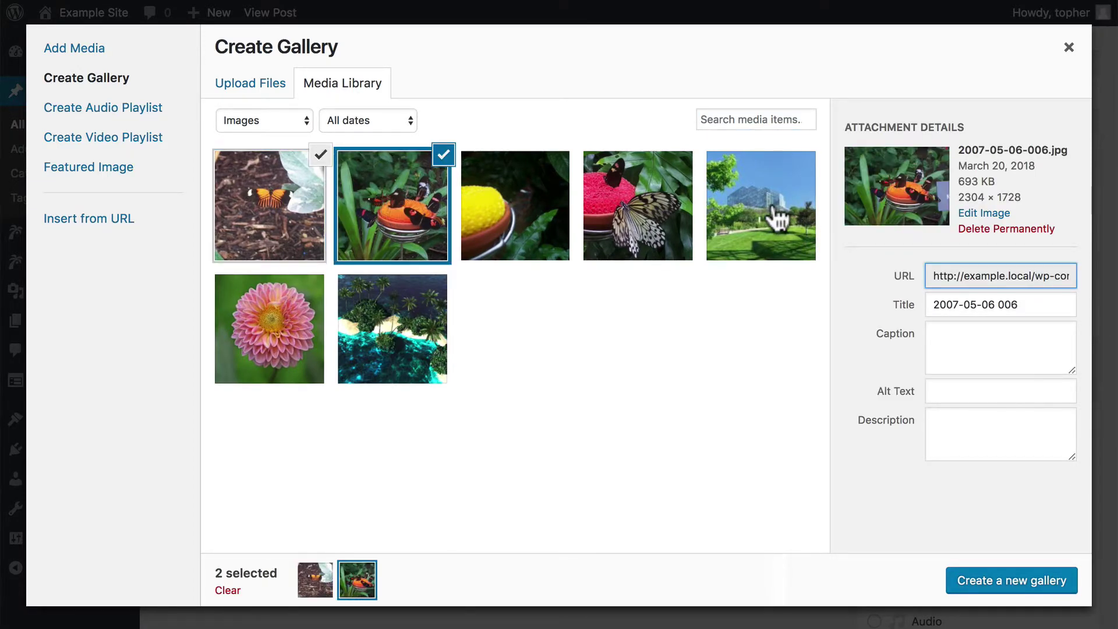
click(779, 218)
click(286, 336)
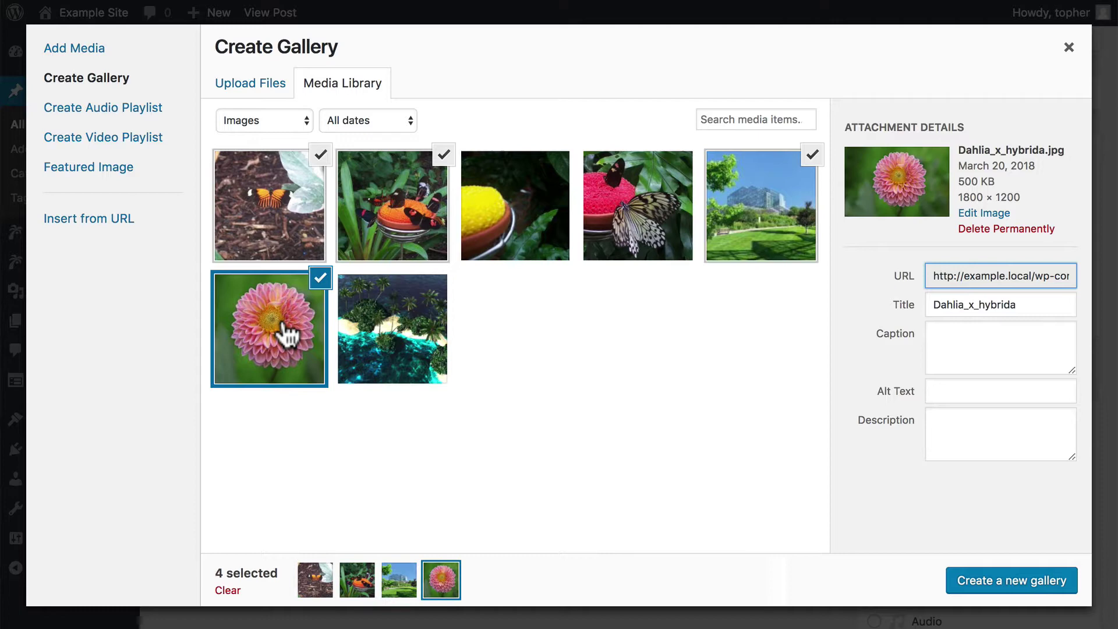
click(1016, 600)
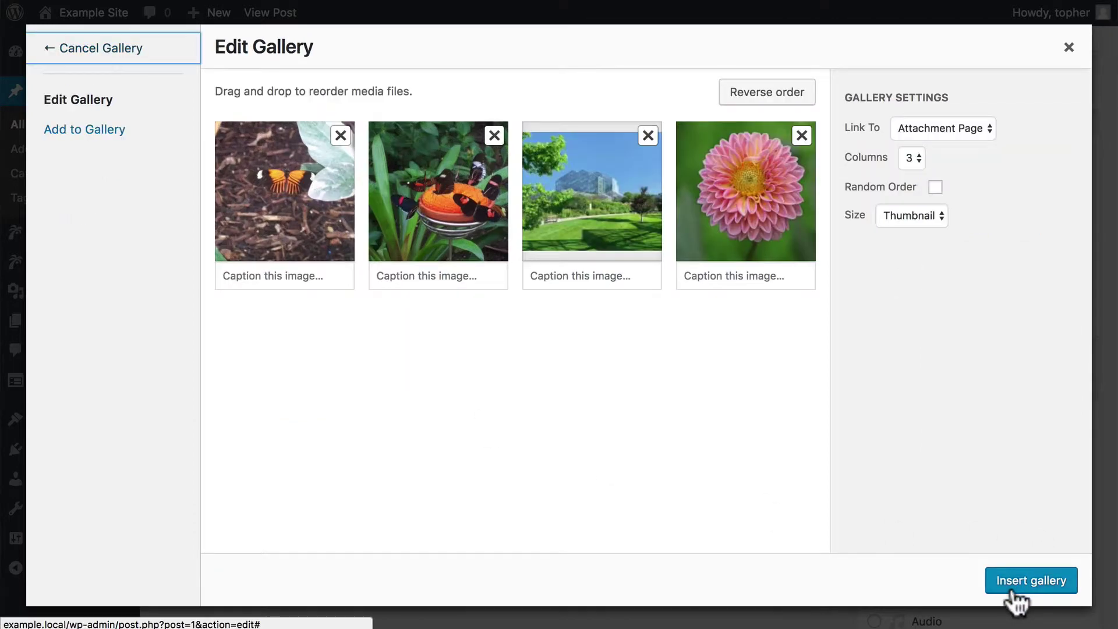
click(1012, 591)
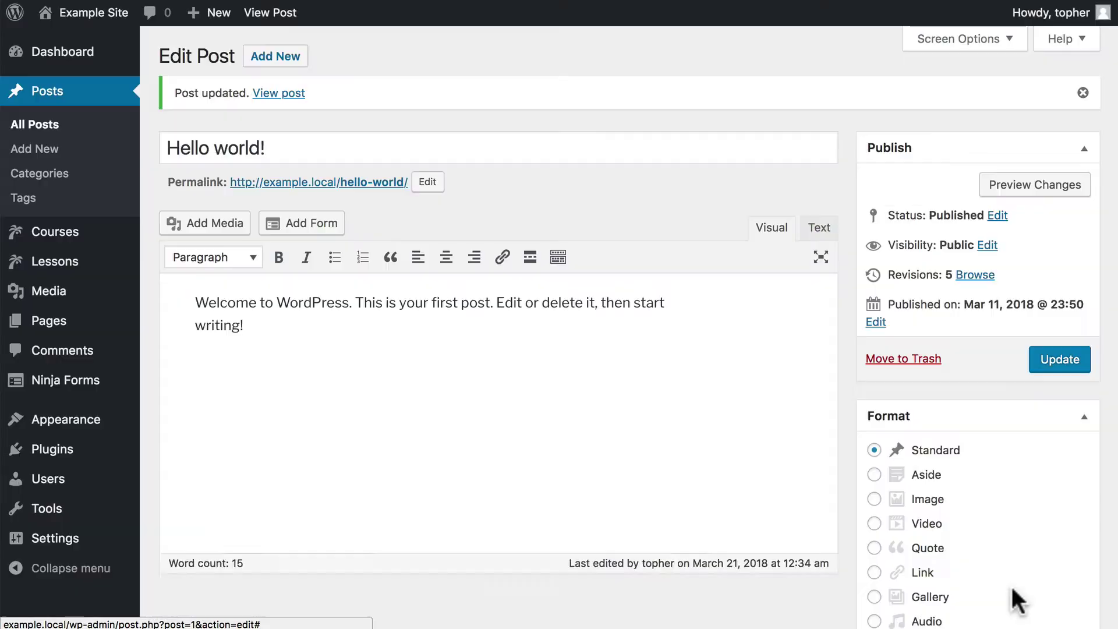
scroll(722, 377, down, 3)
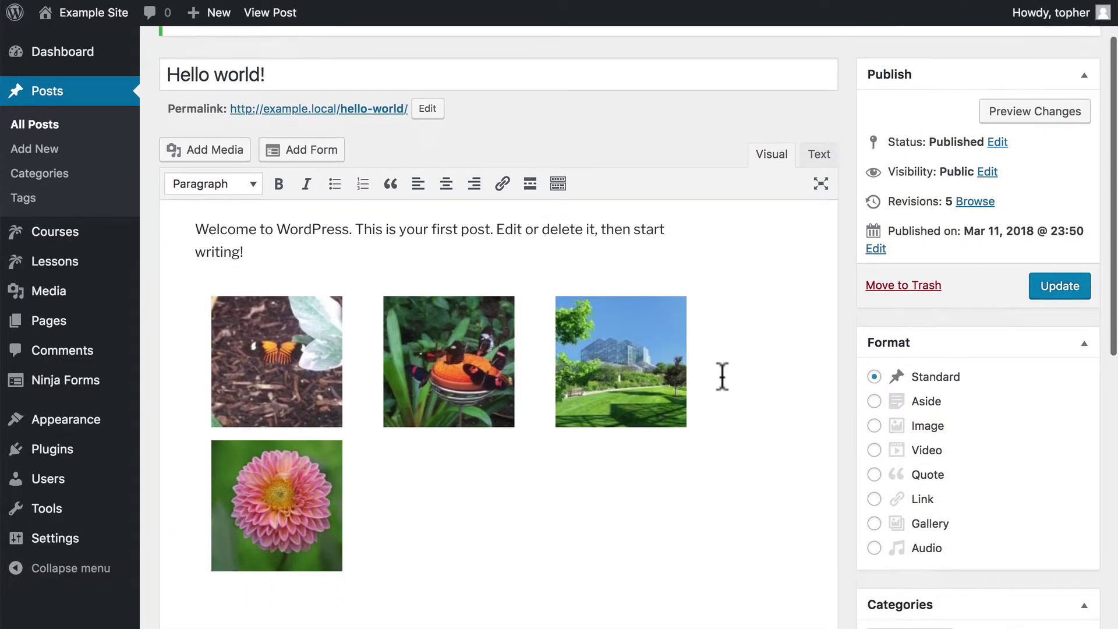
scroll(722, 377, down, 3)
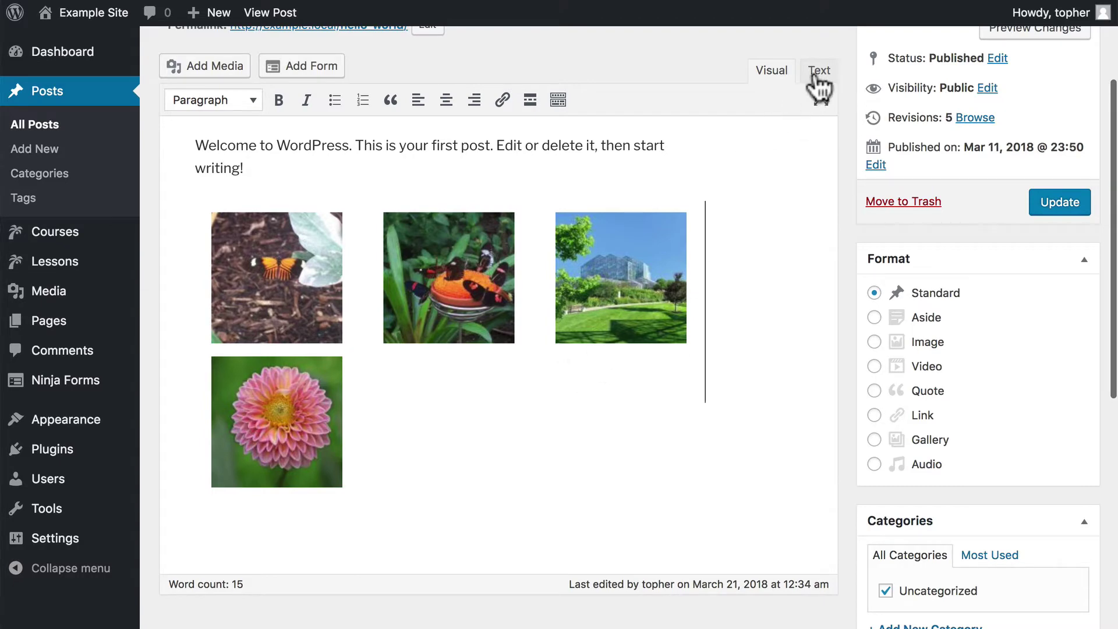
click(813, 69)
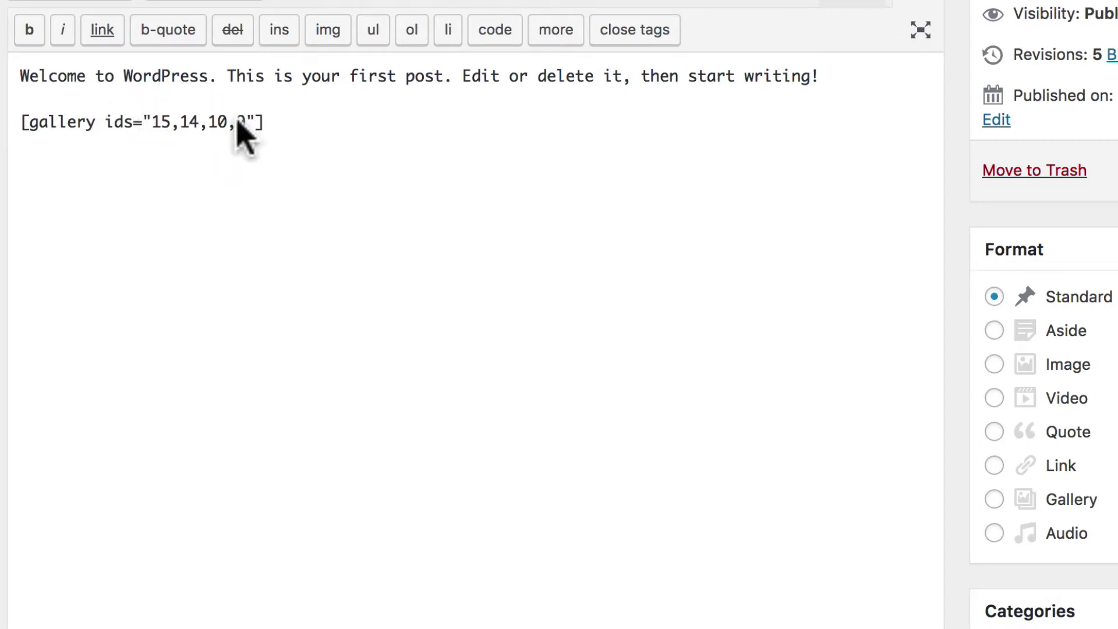
click(844, 2)
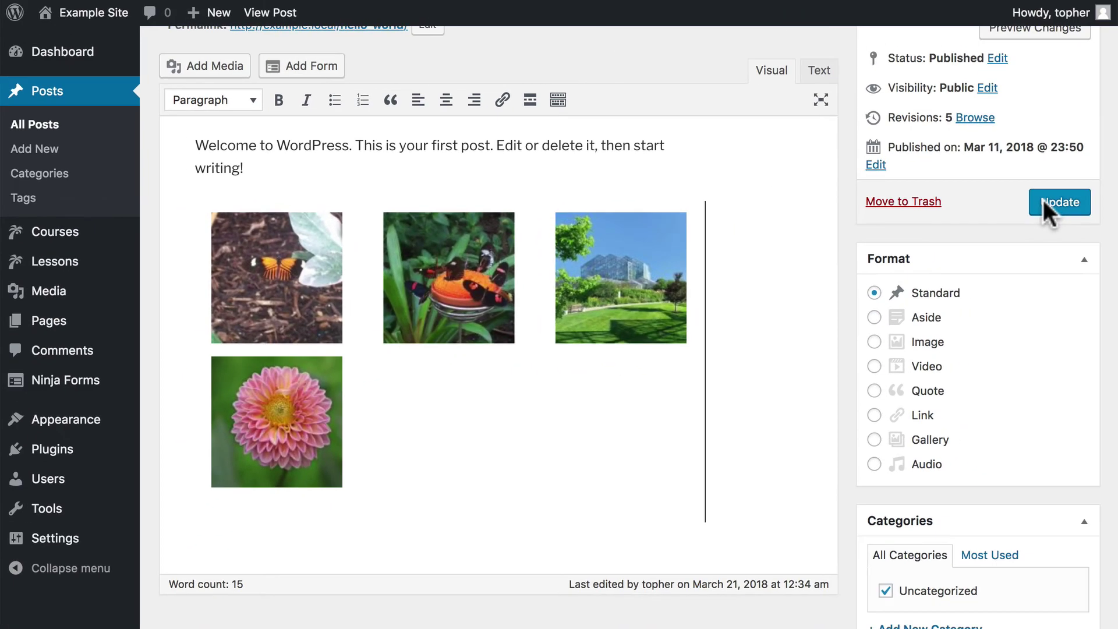
Update the post and view the live Hello world! page down to its gallery
click(1043, 200)
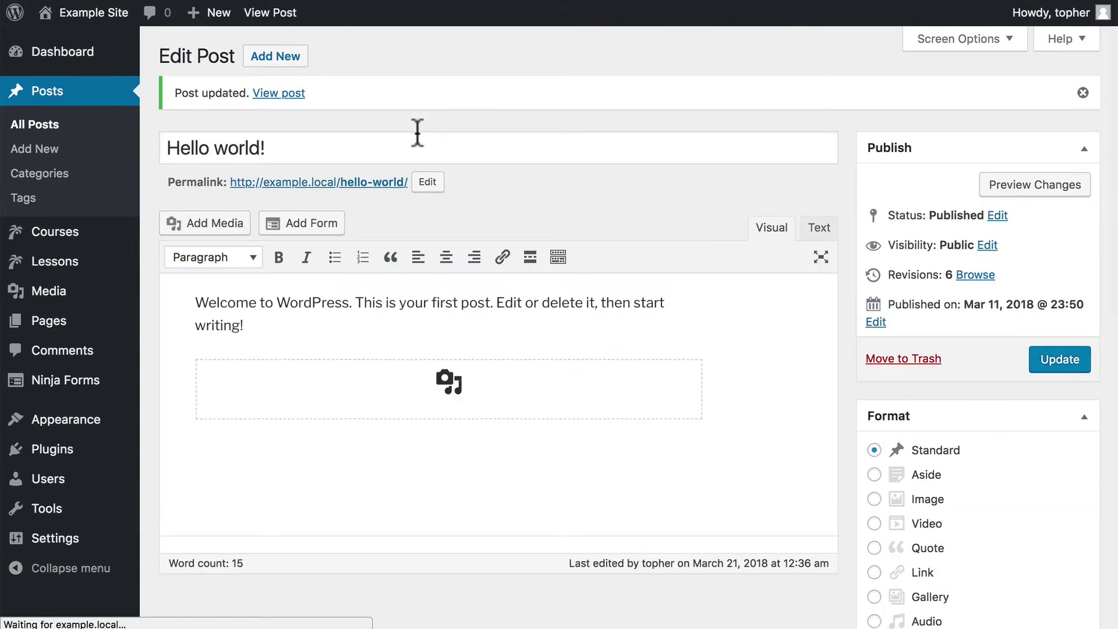
click(360, 183)
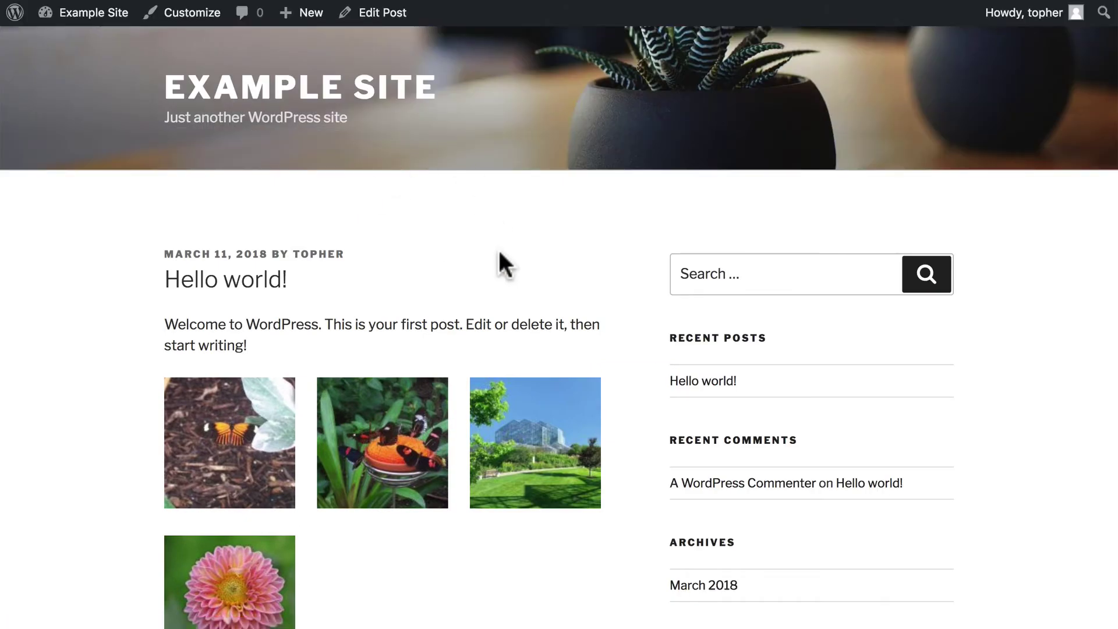
scroll(498, 248, down, 2)
scroll(499, 252, down, 2)
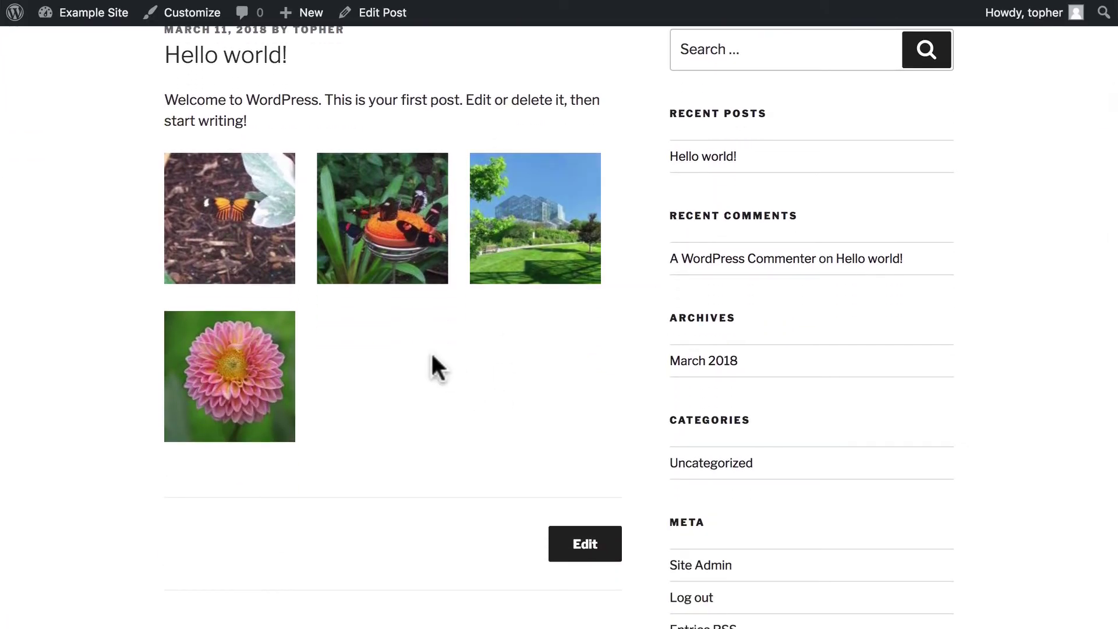